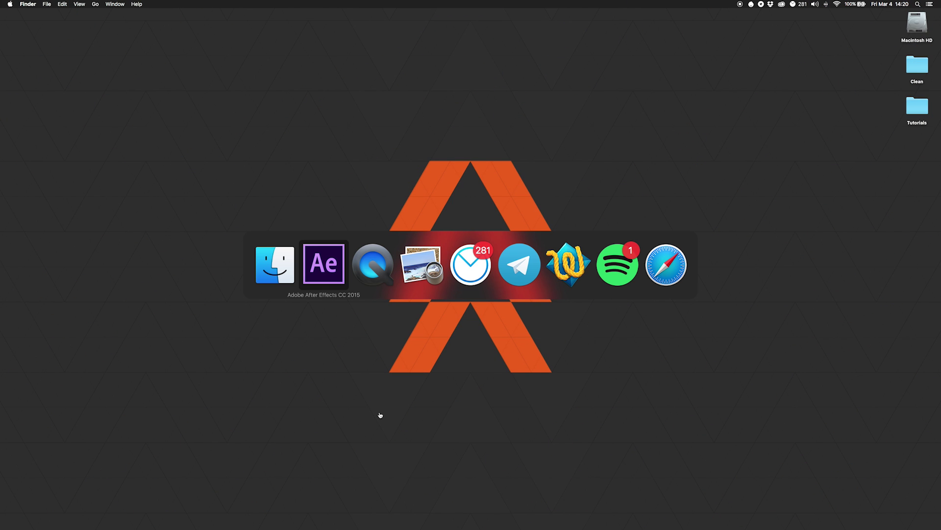
pyautogui.press('super+Tab')
# Bring Adobe After Effects CC 2015 to the front with the app switcher
pyautogui.press('super+shift+Tab')
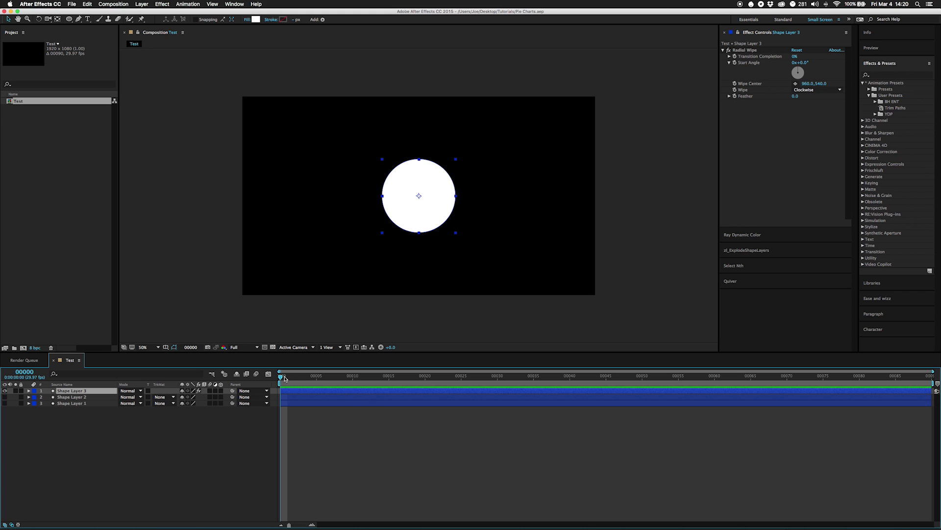
# Radial Wipe Shape Layer 3 to 85% at 31°, hide it, and show Shape Layer 2
pyautogui.moveTo(285, 377)
pyautogui.mouseDown()
pyautogui.moveTo(381, 377)
pyautogui.moveTo(281, 378)
pyautogui.mouseUp()
pyautogui.moveTo(795, 58); pyautogui.dragTo(821, 59)
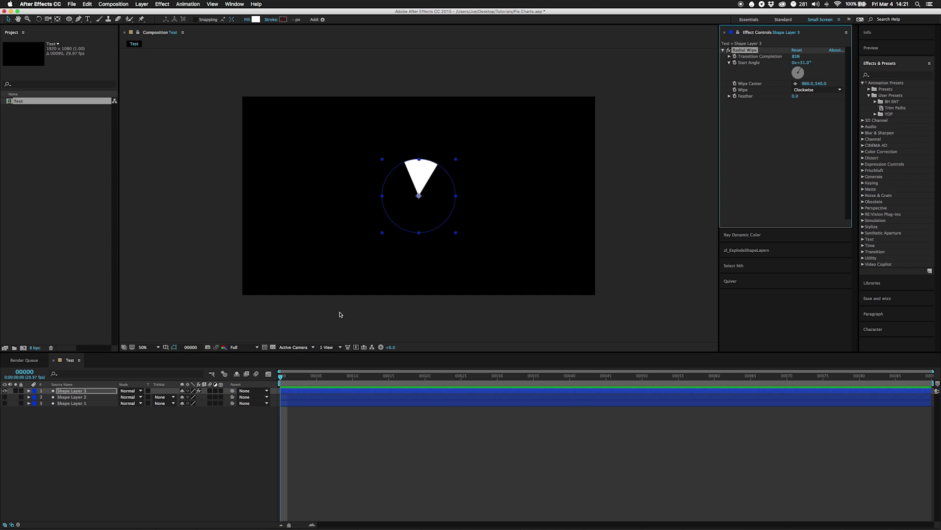
pyautogui.click(6, 391)
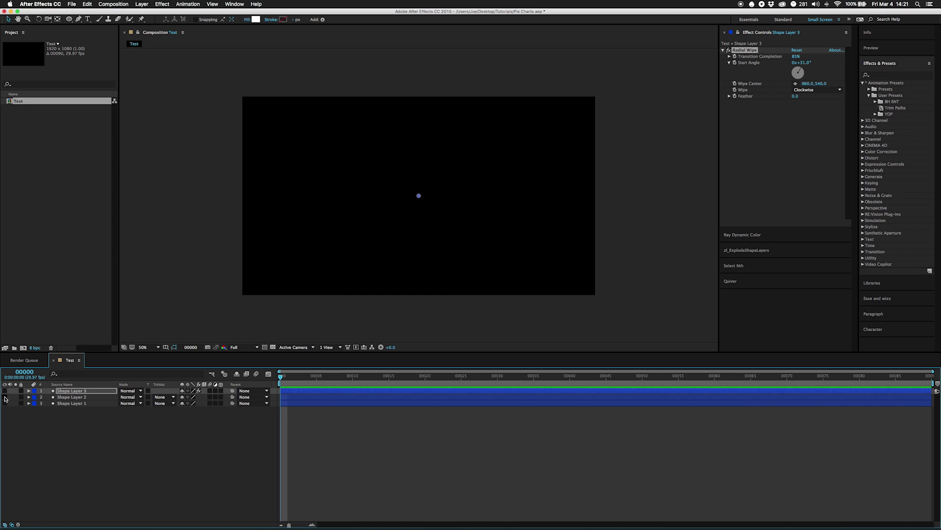
pyautogui.click(5, 397)
# Trim Shape Layer 2's circle to Start 30%, End 55%, Offset -158°
pyautogui.click(71, 396)
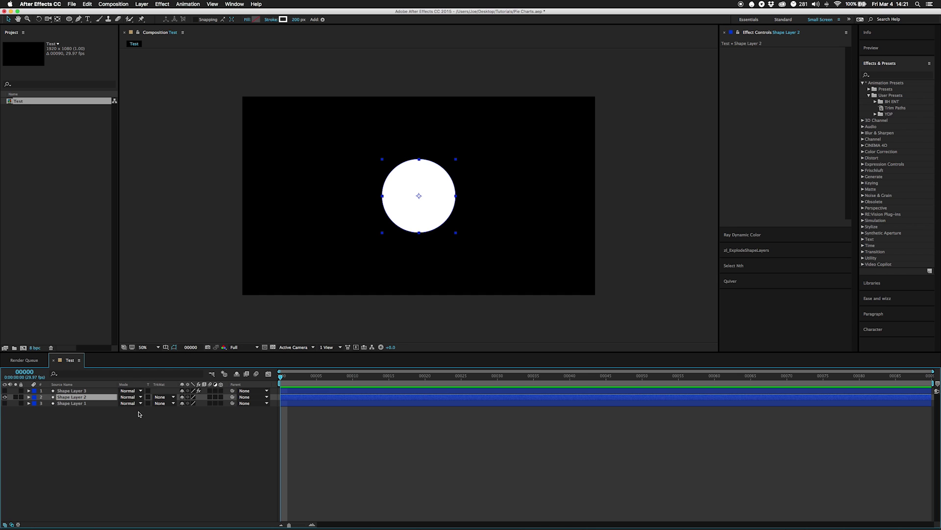
pyautogui.click(28, 397)
pyautogui.click(34, 403)
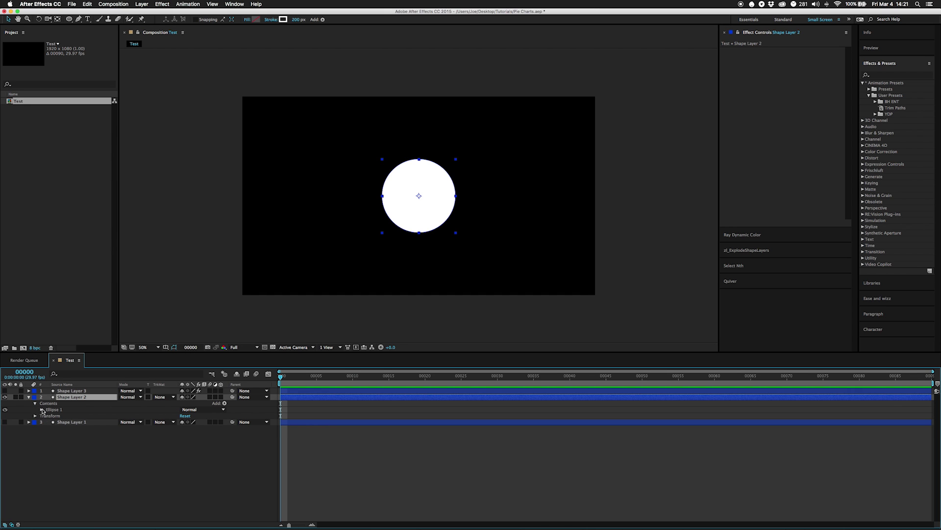
pyautogui.click(42, 409)
pyautogui.click(47, 435)
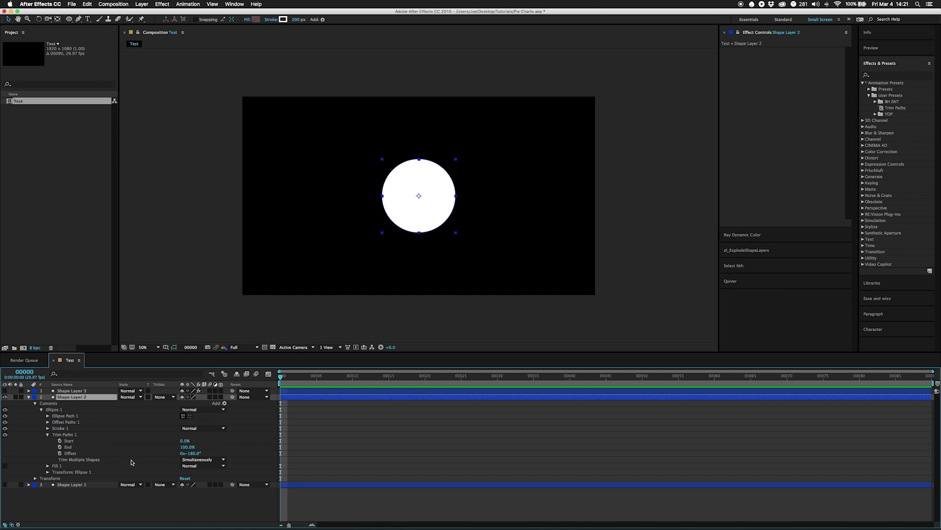
pyautogui.moveTo(185, 440)
pyautogui.mouseDown()
pyautogui.moveTo(189, 448)
pyautogui.moveTo(175, 450)
pyautogui.moveTo(190, 440)
pyautogui.moveTo(208, 450)
pyautogui.moveTo(188, 454)
pyautogui.mouseUp()
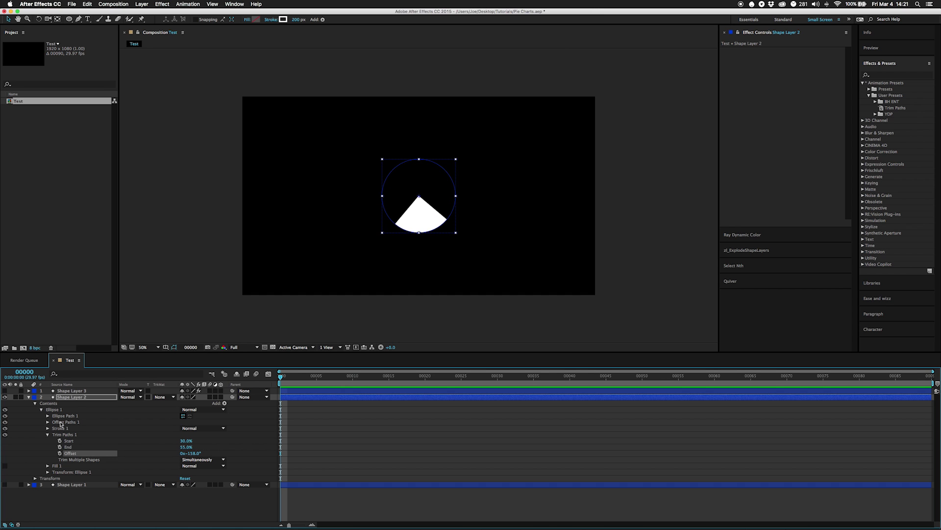
# Collapse Shape Layer 2's properties in the timeline
pyautogui.click(70, 397)
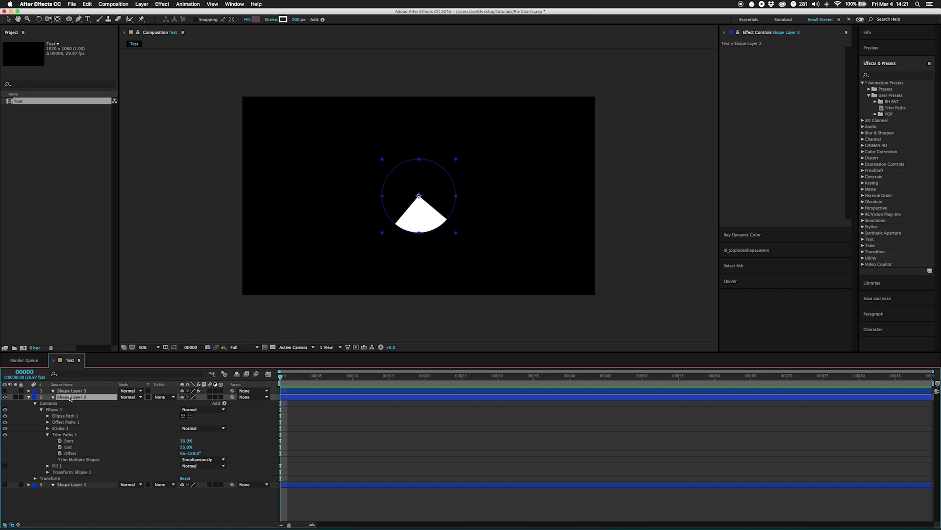
pyautogui.click(29, 397)
pyautogui.click(29, 398)
pyautogui.click(29, 397)
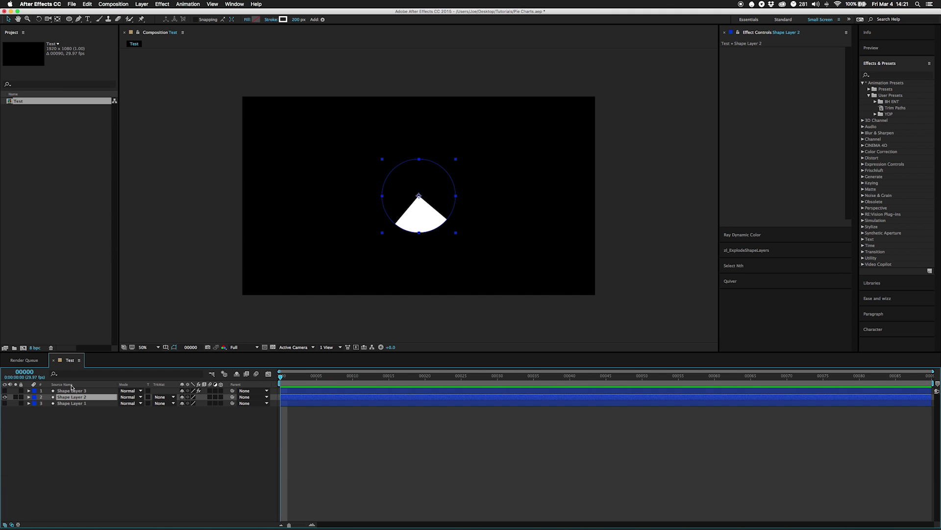
# Create a new shape layer with a composition-sized white ellipse
pyautogui.click(206, 421)
pyautogui.doubleClick(69, 20)
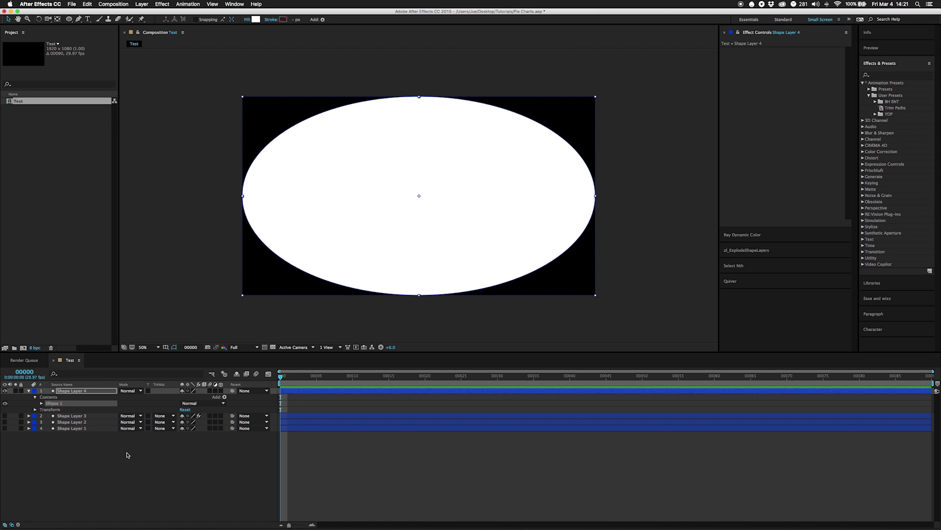
pyautogui.click(41, 403)
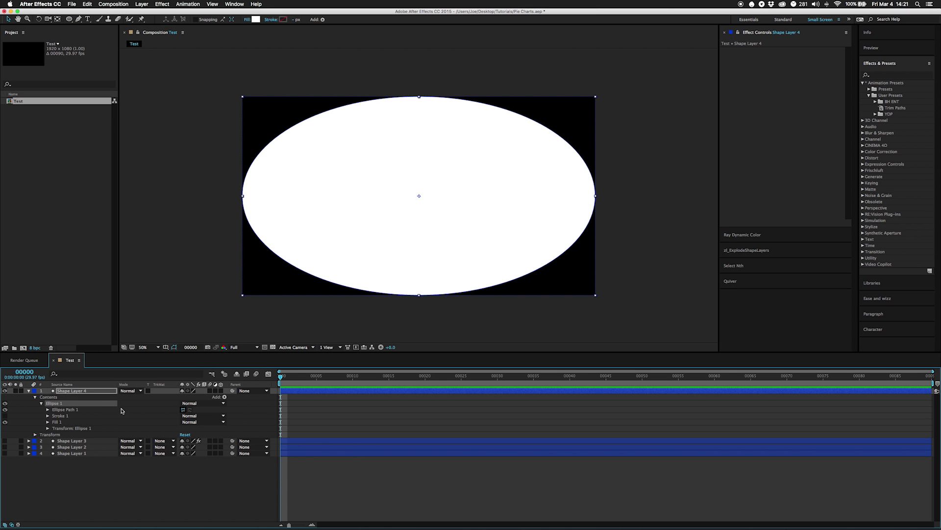
pyautogui.click(48, 409)
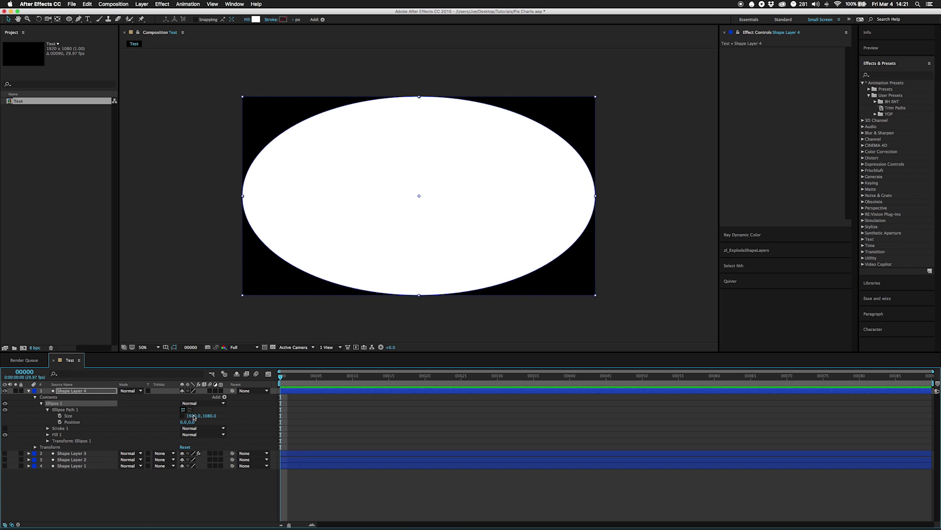
# Set the Ellipse Path 1 Size to 400 × 400
pyautogui.click(194, 416)
pyautogui.write('1080')
pyautogui.press('Return')
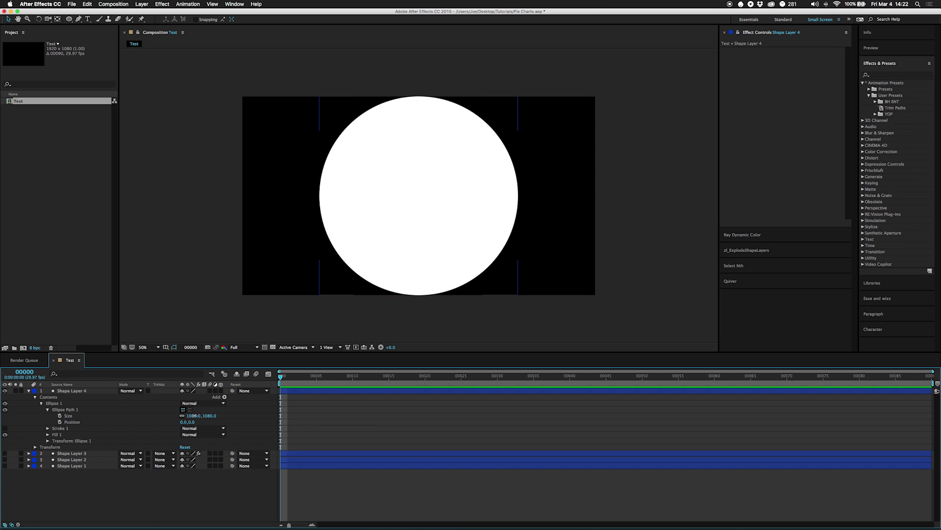
pyautogui.moveTo(196, 416); pyautogui.dragTo(151, 416)
pyautogui.click(192, 415)
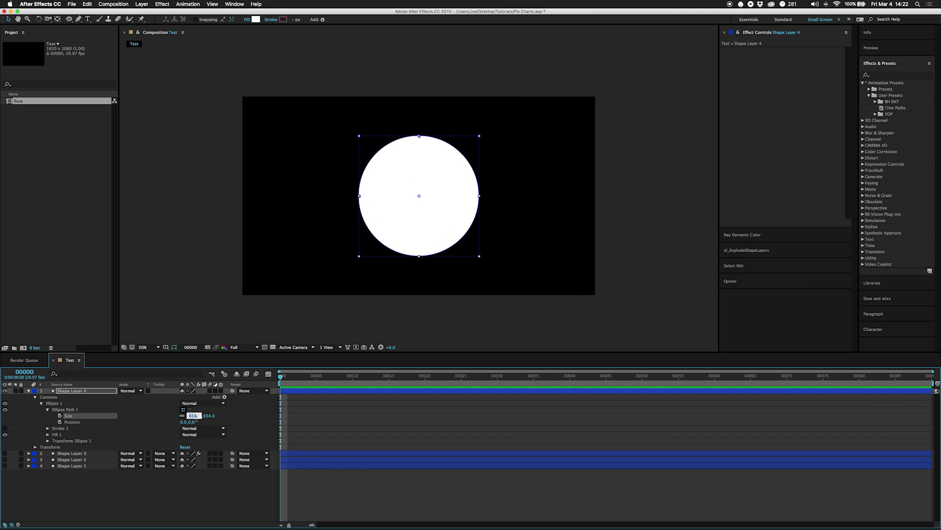
pyautogui.write('400')
pyautogui.press('Return')
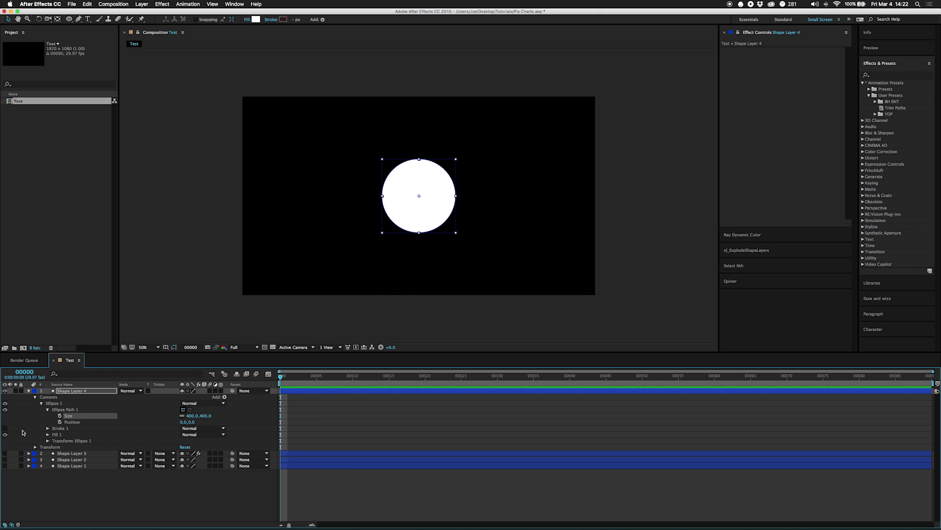
# Hide the circle's fill, enable its stroke, and set Stroke Width to 400
pyautogui.click(5, 435)
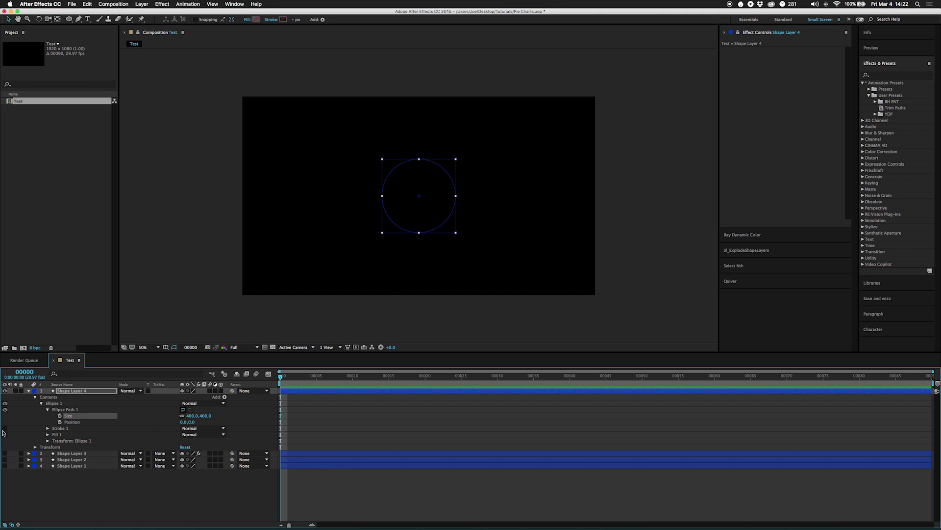
pyautogui.click(5, 428)
pyautogui.click(47, 428)
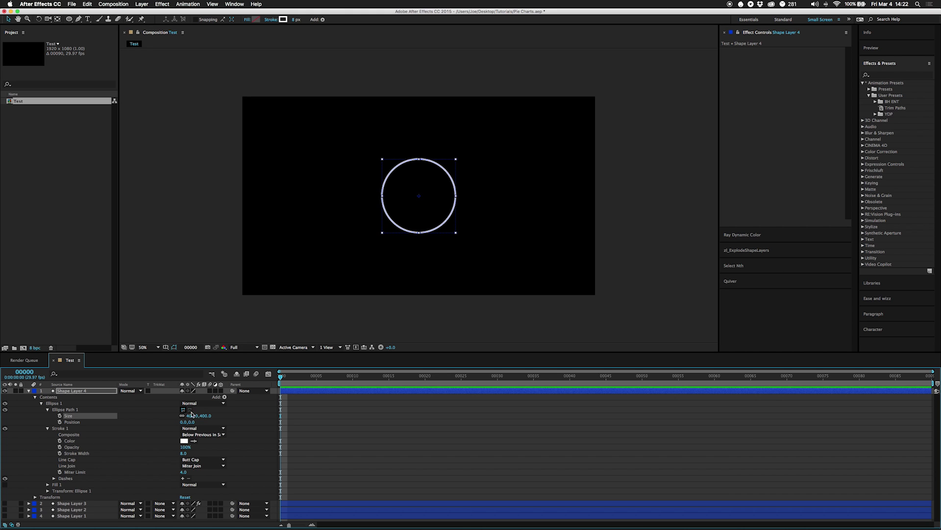
pyautogui.click(184, 453)
pyautogui.write('200')
pyautogui.press('Return')
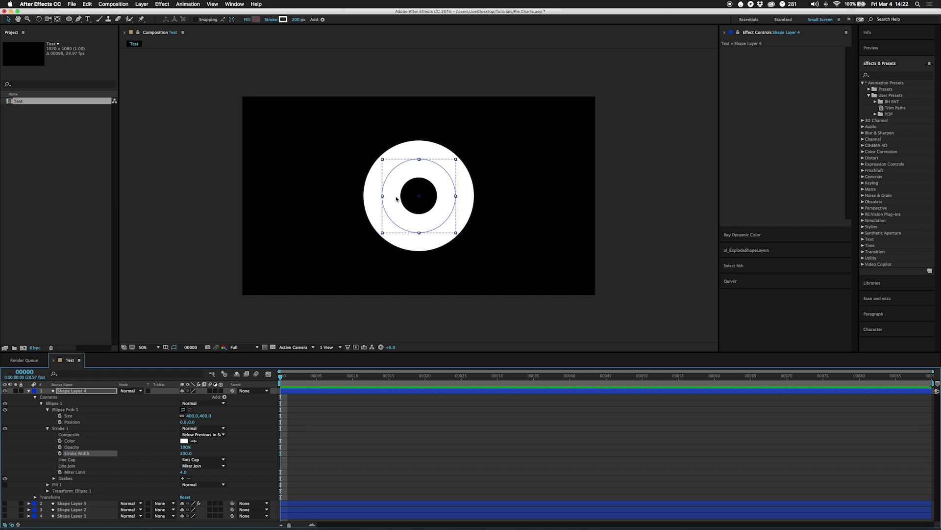
pyautogui.moveTo(186, 452); pyautogui.dragTo(254, 446)
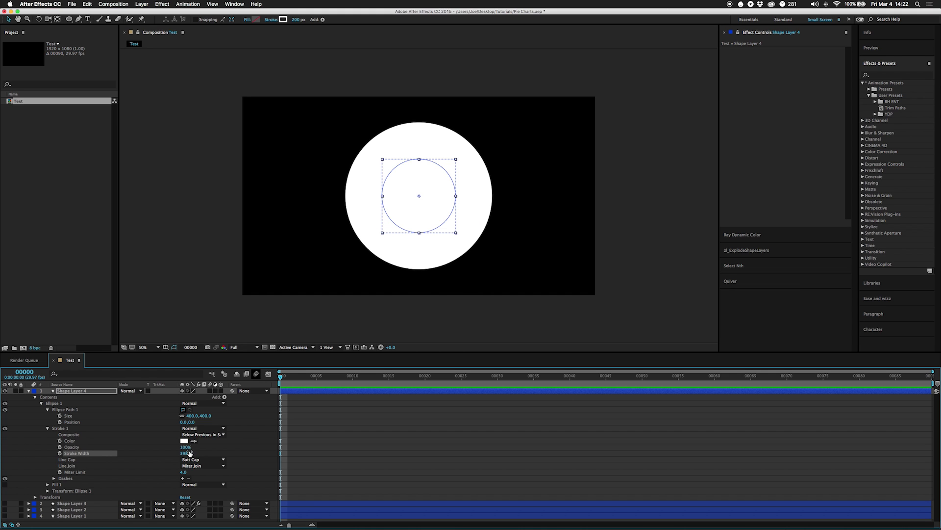
pyautogui.click(186, 453)
pyautogui.press('Return')
# Drive Stroke Width with an expression equal to the ellipse Size [0]/2
pyautogui.keyDown('alt'); pyautogui.click(60, 453); pyautogui.keyUp('alt')
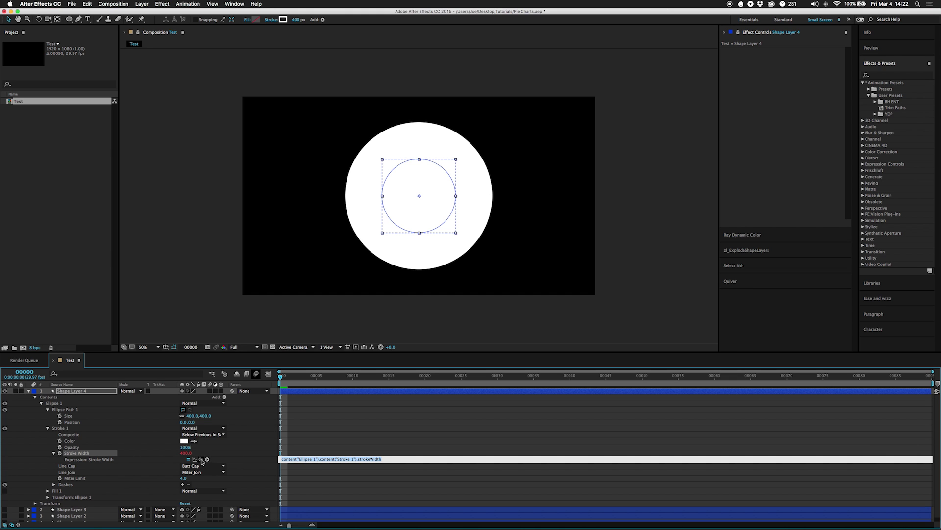
pyautogui.moveTo(201, 459); pyautogui.dragTo(193, 416)
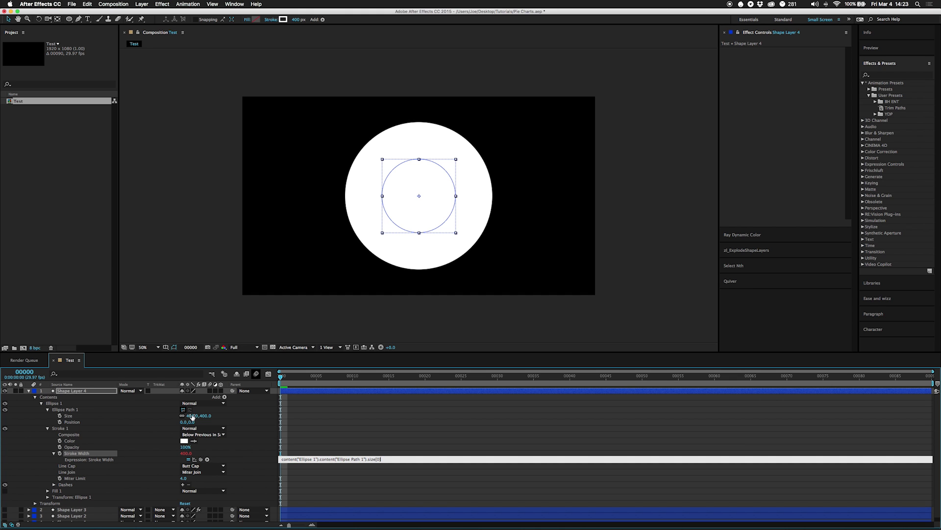
pyautogui.write('/2')
pyautogui.press('KP_Enter')
pyautogui.click(48, 428)
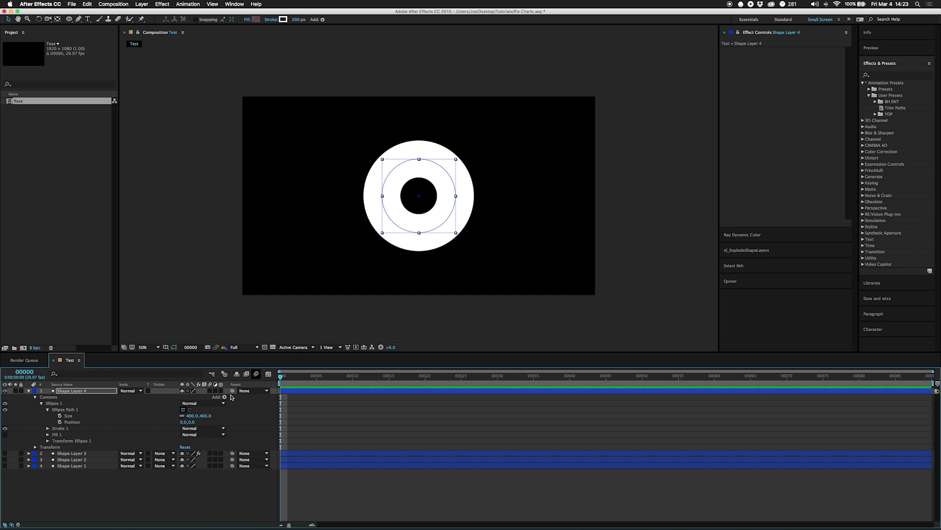
# Add Offset Paths to the ellipse and expand its settings
pyautogui.click(225, 397)
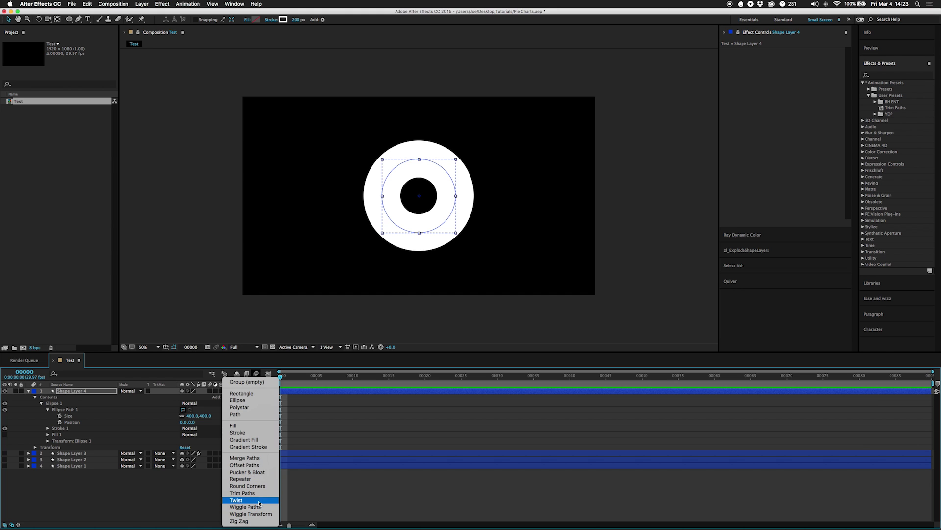
pyautogui.click(245, 465)
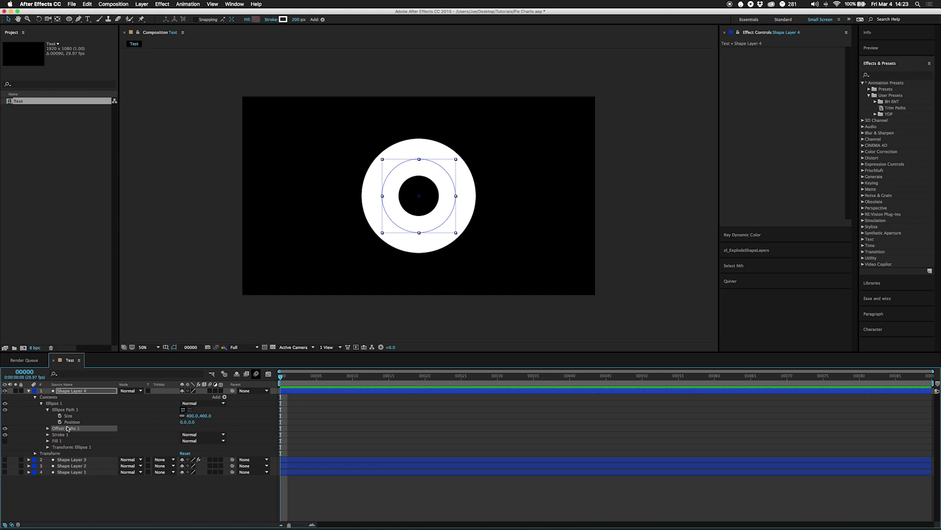
pyautogui.click(48, 429)
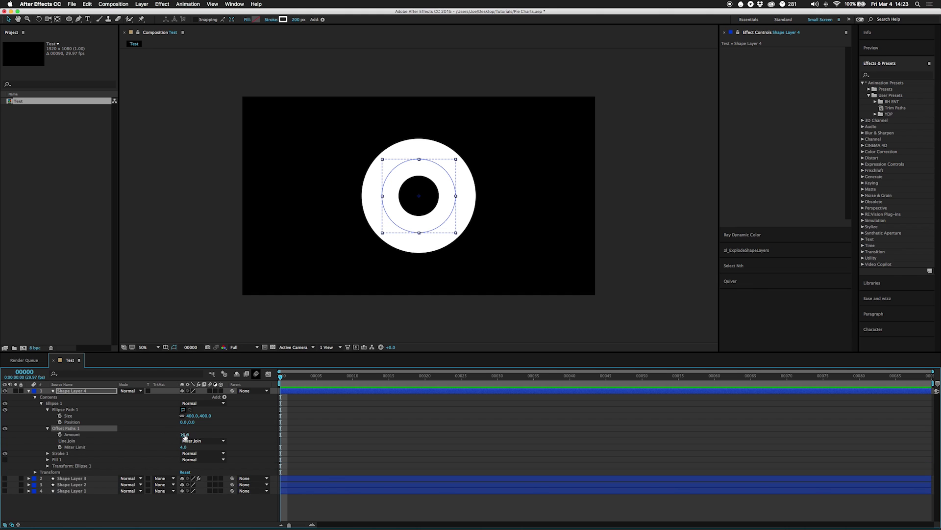
pyautogui.click(48, 453)
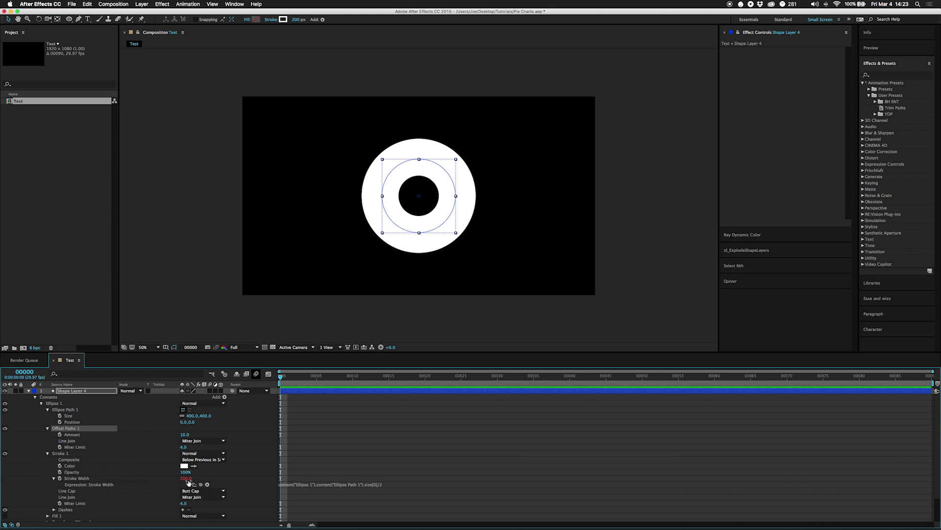
# Set the Offset Paths Amount expression to minus half the Stroke Width
pyautogui.keyDown('alt'); pyautogui.click(60, 435); pyautogui.keyUp('alt')
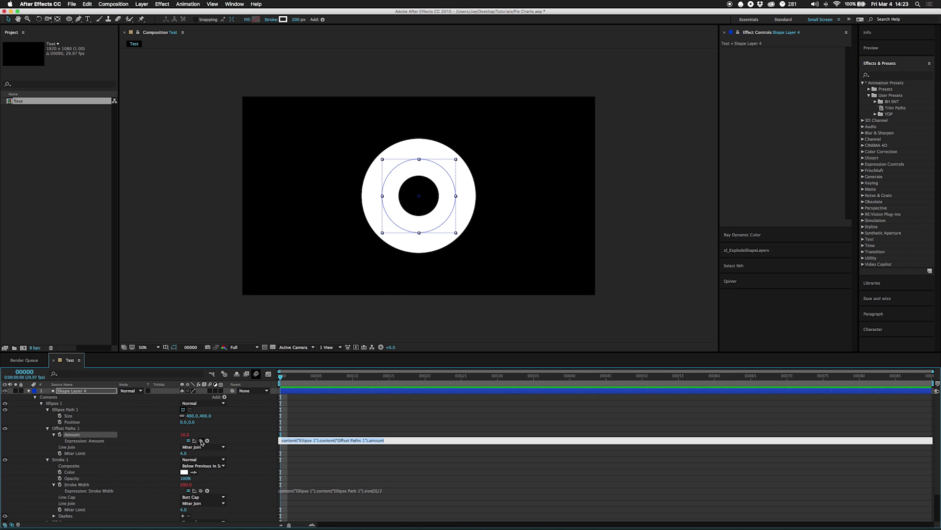
pyautogui.moveTo(201, 440)
pyautogui.mouseDown()
pyautogui.moveTo(155, 473)
pyautogui.moveTo(88, 491)
pyautogui.moveTo(166, 486)
pyautogui.moveTo(101, 486)
pyautogui.mouseUp()
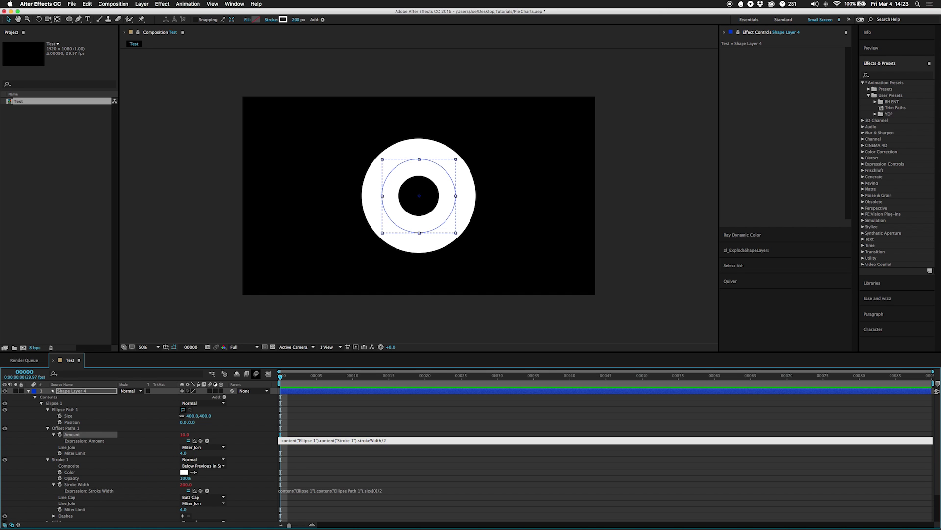
pyautogui.write('-')
pyautogui.press('KP_Enter')
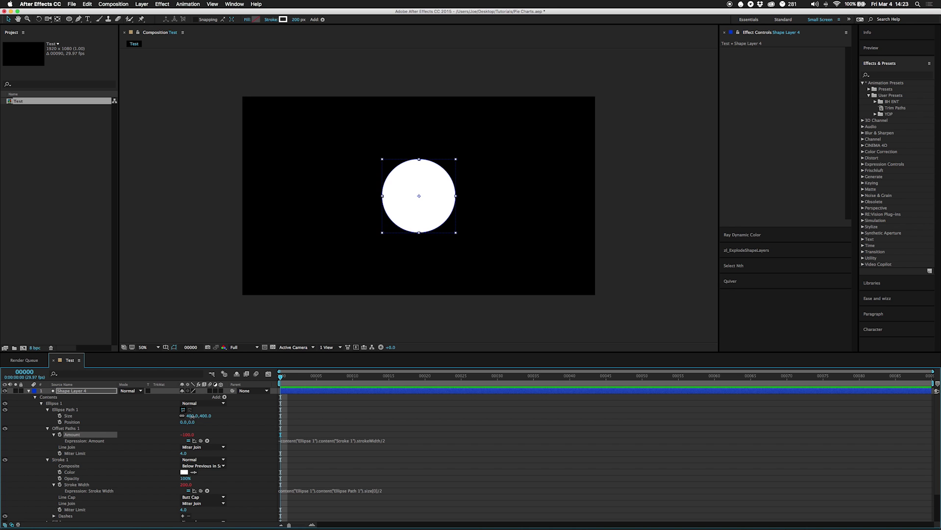
pyautogui.moveTo(191, 415)
pyautogui.mouseDown()
pyautogui.moveTo(382, 401)
pyautogui.moveTo(153, 425)
pyautogui.mouseUp()
pyautogui.click(72, 434)
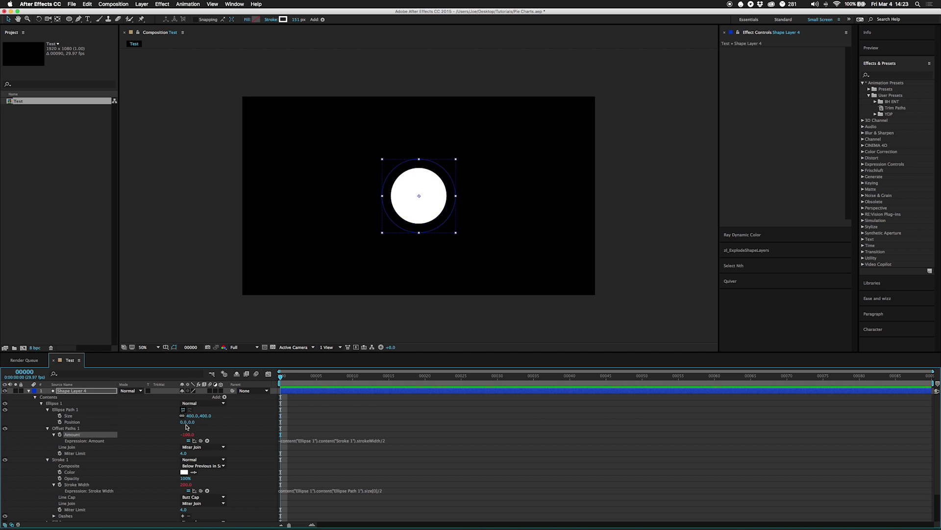
pyautogui.hotkey('ctrl', 'z')
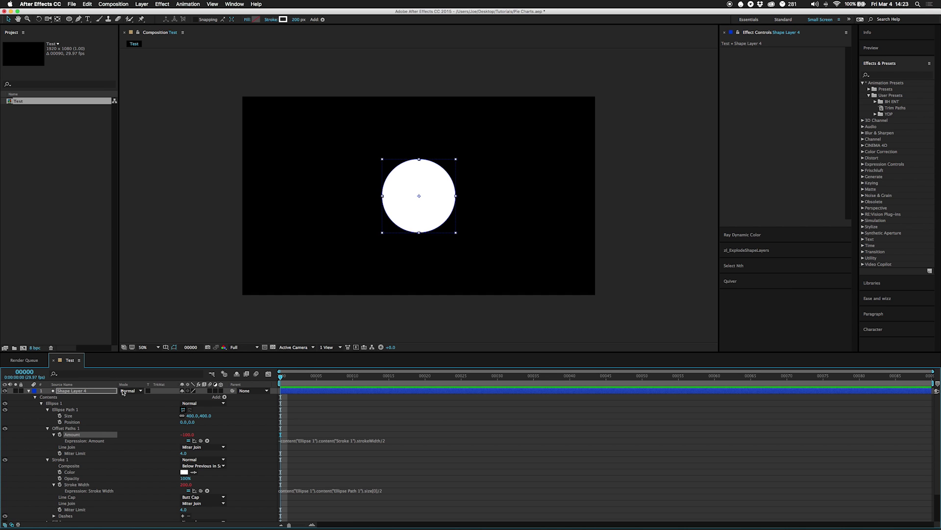
pyautogui.click(30, 426)
pyautogui.click(59, 405)
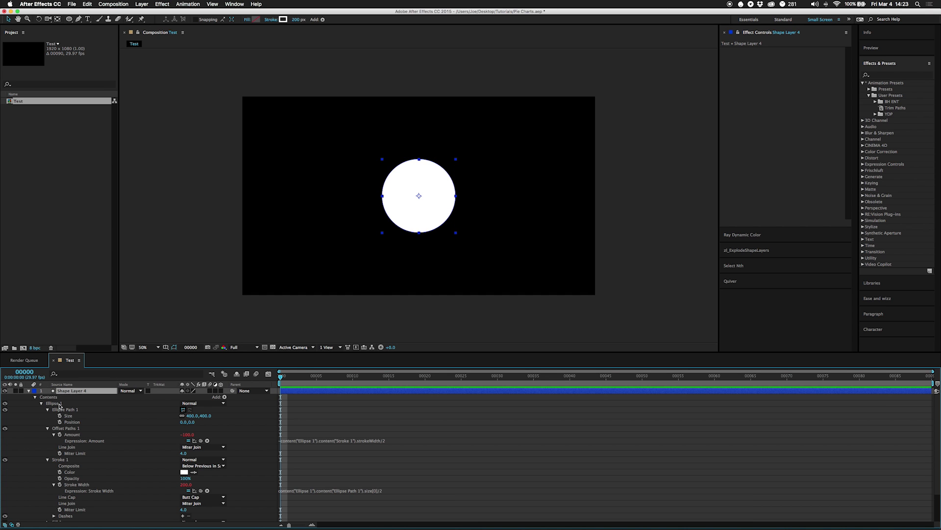
pyautogui.click(28, 392)
pyautogui.click(147, 445)
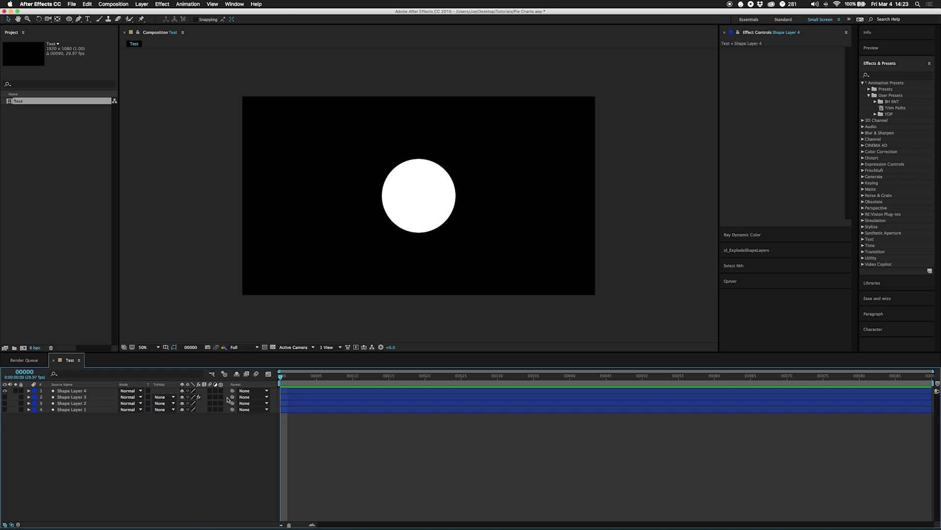
pyautogui.click(72, 392)
pyautogui.moveTo(431, 202); pyautogui.dragTo(203, 201)
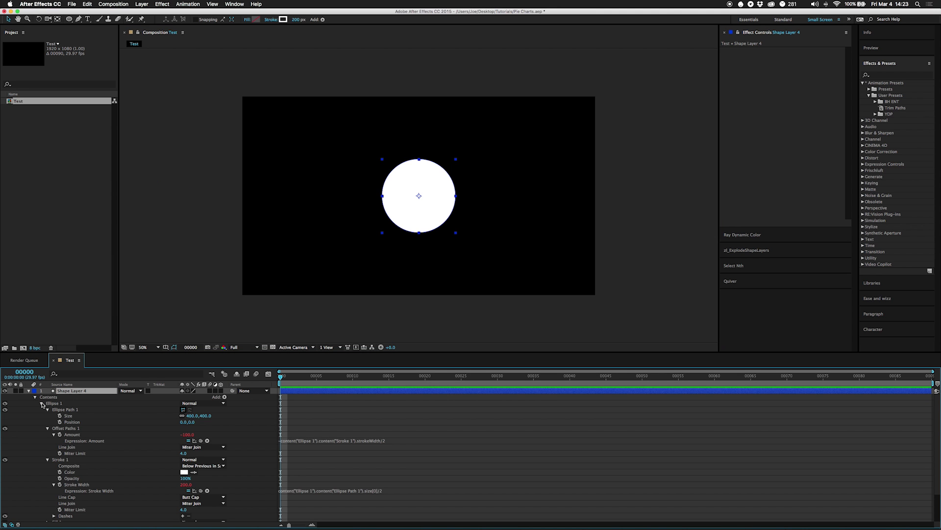
pyautogui.click(41, 403)
# Add Trim Paths to the circle and lower End to 56%
pyautogui.click(224, 396)
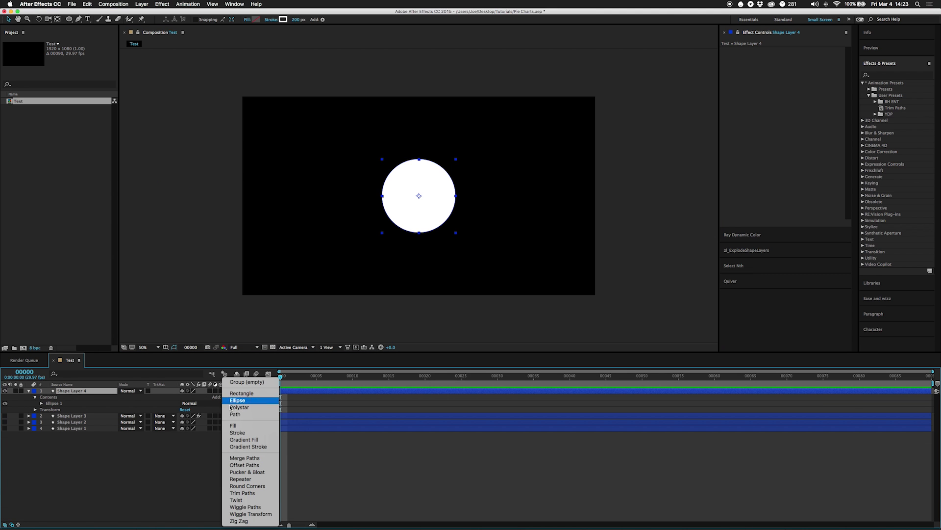
pyautogui.click(250, 493)
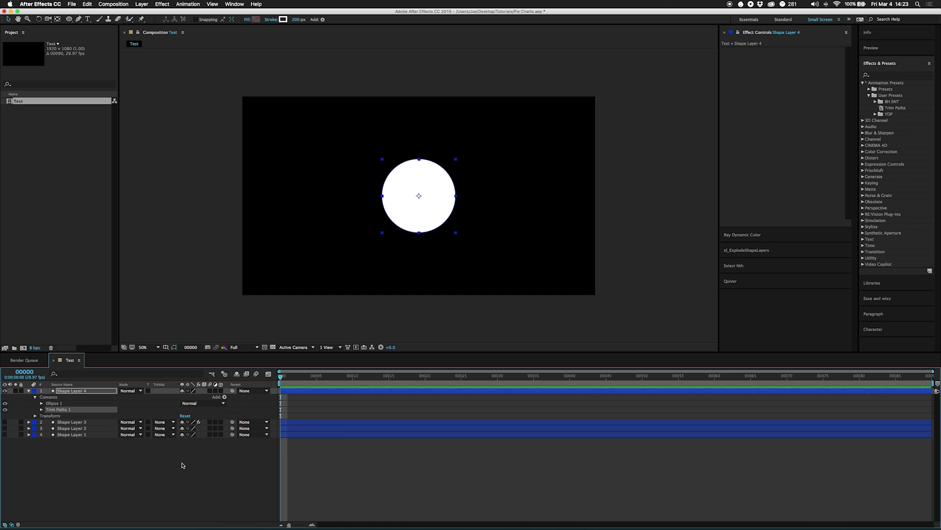
pyautogui.click(41, 409)
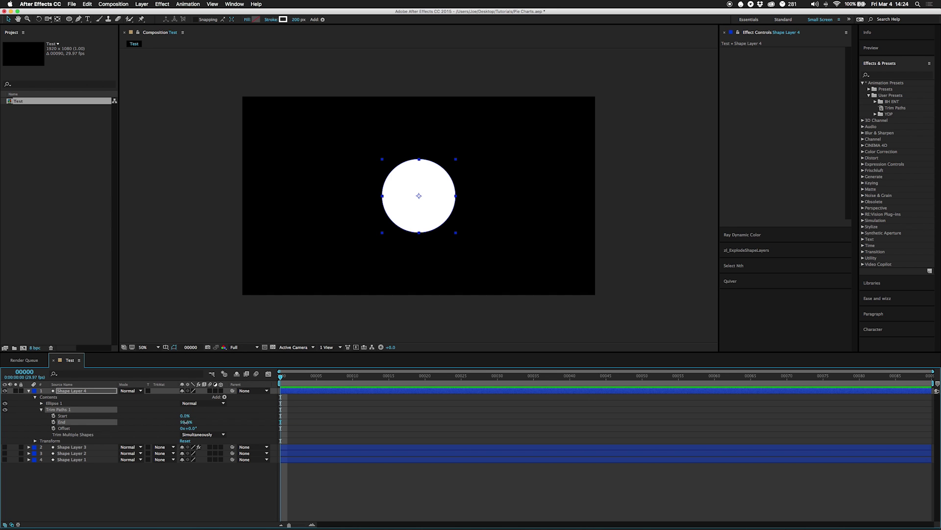
pyautogui.moveTo(190, 421); pyautogui.dragTo(187, 422)
# Set the Trim Paths Offset to -180° and raise Start to 43%
pyautogui.click(193, 428)
pyautogui.write('-180')
pyautogui.press('Return')
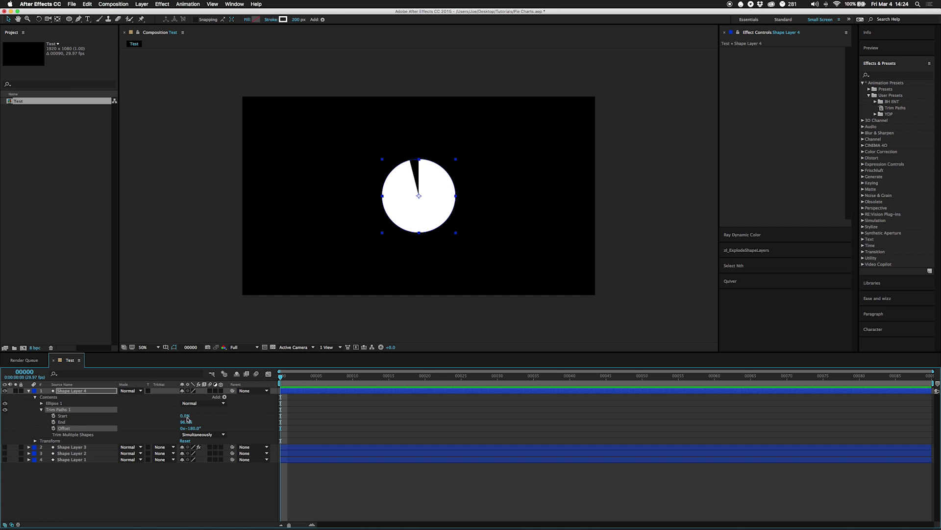
pyautogui.moveTo(185, 418)
pyautogui.mouseDown()
pyautogui.moveTo(193, 418)
pyautogui.moveTo(167, 422)
pyautogui.moveTo(192, 415)
pyautogui.mouseUp()
# Keyframe the slice at frame 5, with Start 0% and End 100% at frame 0
pyautogui.click(54, 415)
pyautogui.click(54, 422)
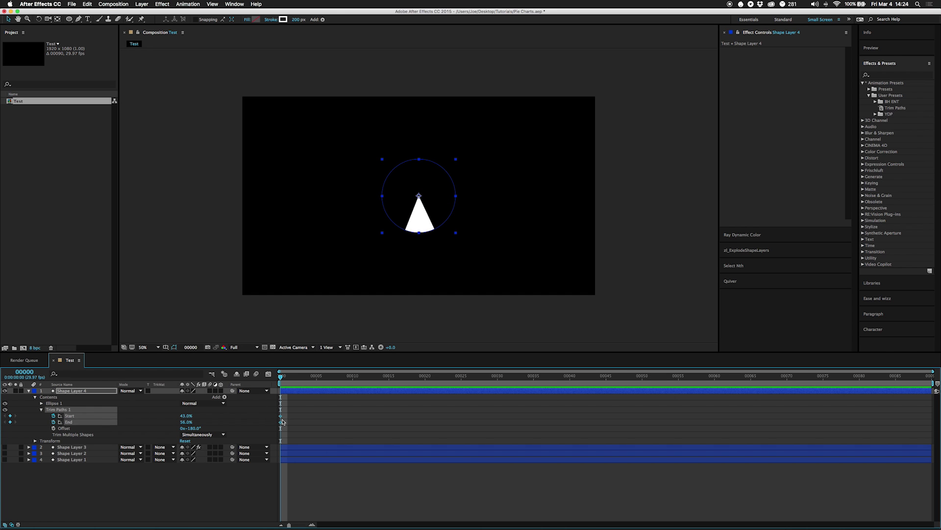
pyautogui.moveTo(281, 418); pyautogui.dragTo(317, 418)
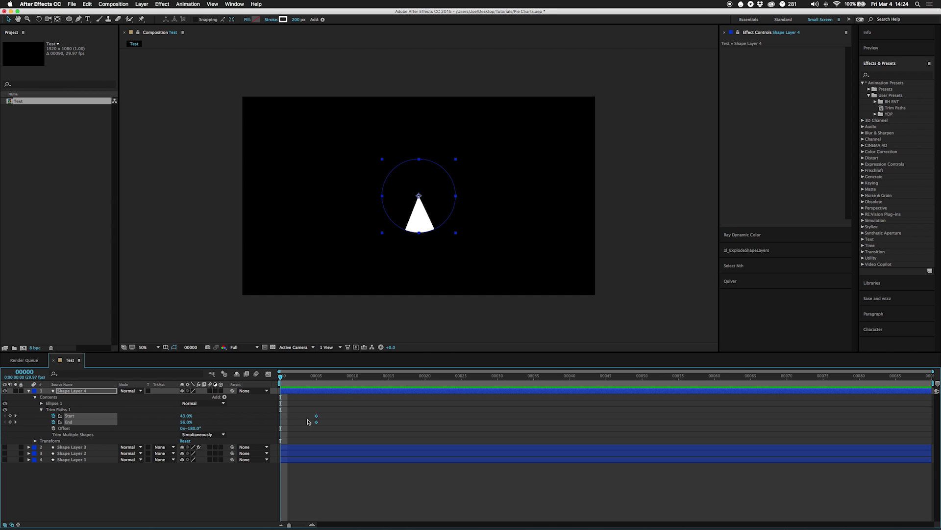
pyautogui.click(187, 415)
pyautogui.write('0')
pyautogui.press('Return')
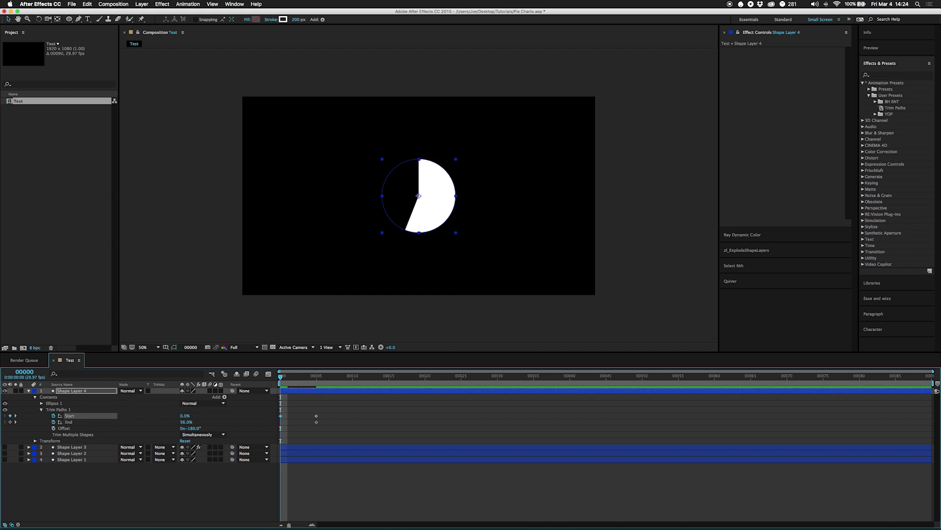
pyautogui.moveTo(187, 422); pyautogui.dragTo(216, 422)
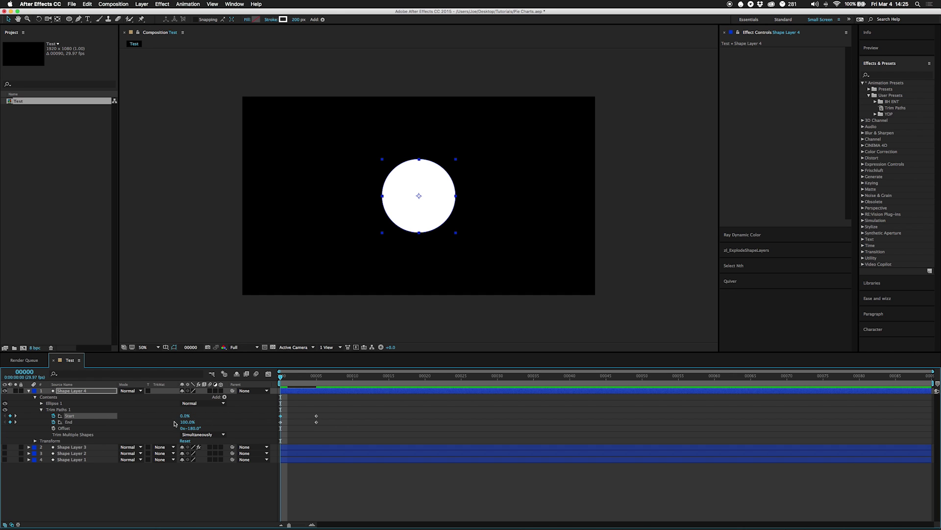
# Scrub and preview the full circle narrowing into the slice
pyautogui.moveTo(281, 377); pyautogui.dragTo(293, 378)
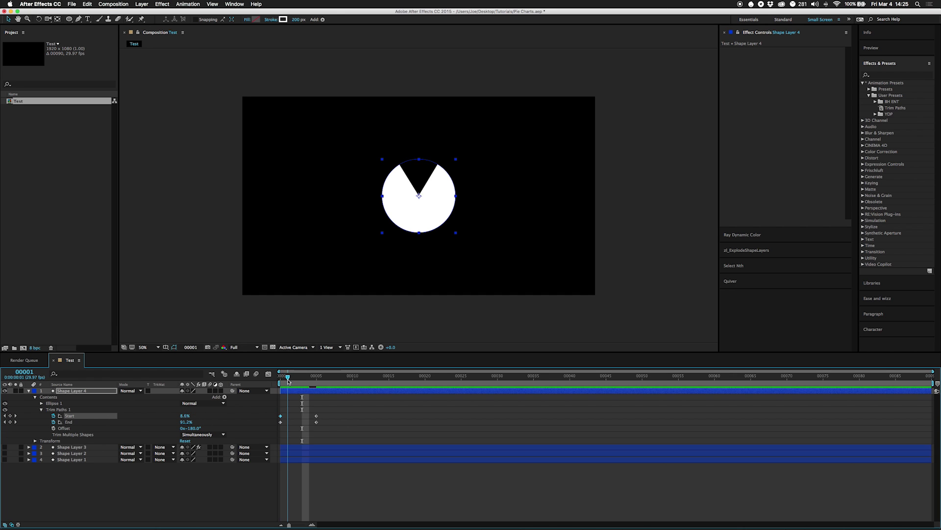
pyautogui.moveTo(288, 381)
pyautogui.mouseDown()
pyautogui.moveTo(323, 380)
pyautogui.moveTo(281, 381)
pyautogui.mouseUp()
pyautogui.press('space')
pyautogui.press('space')
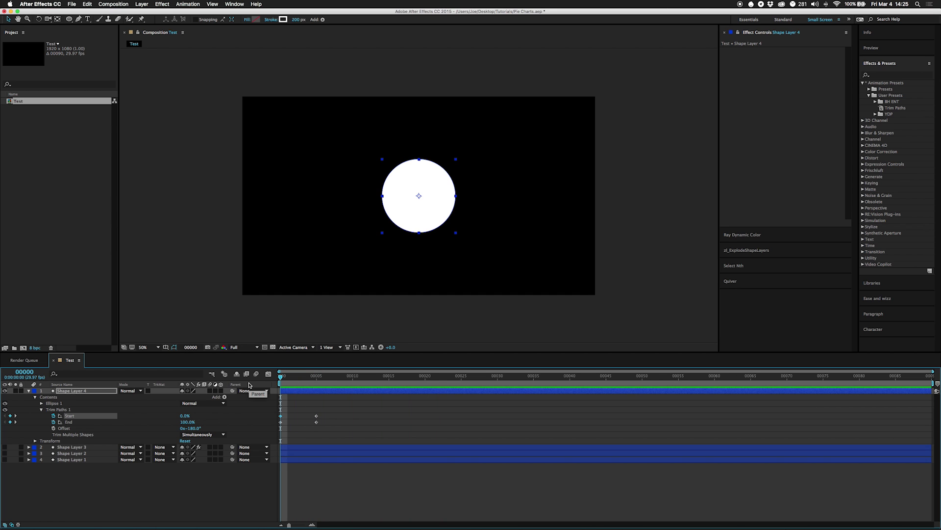
pyautogui.press('space')
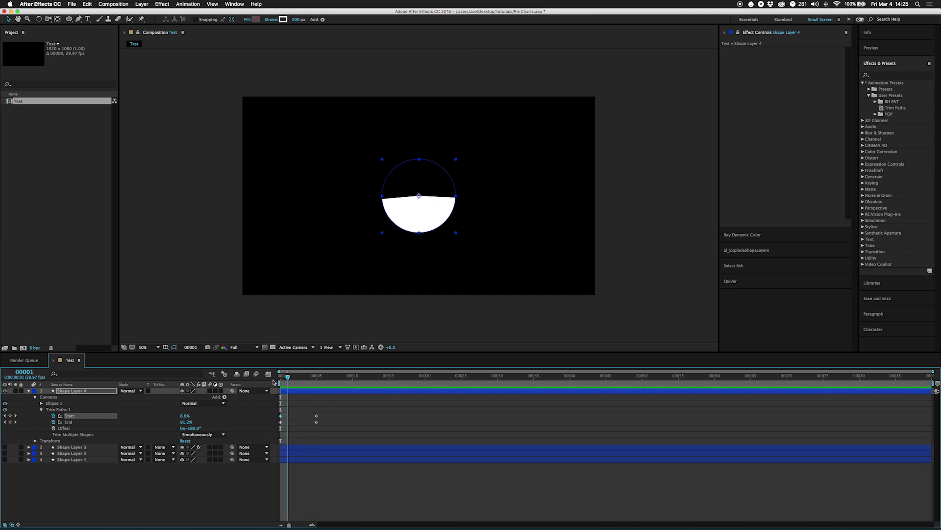
pyautogui.press('space')
# Replace the frame-5 keys with Start and End both at 50% on frame 4
pyautogui.moveTo(331, 411); pyautogui.dragTo(309, 431)
pyautogui.press('Delete')
pyautogui.moveTo(280, 376); pyautogui.dragTo(309, 376)
pyautogui.click(185, 416)
pyautogui.write('5')
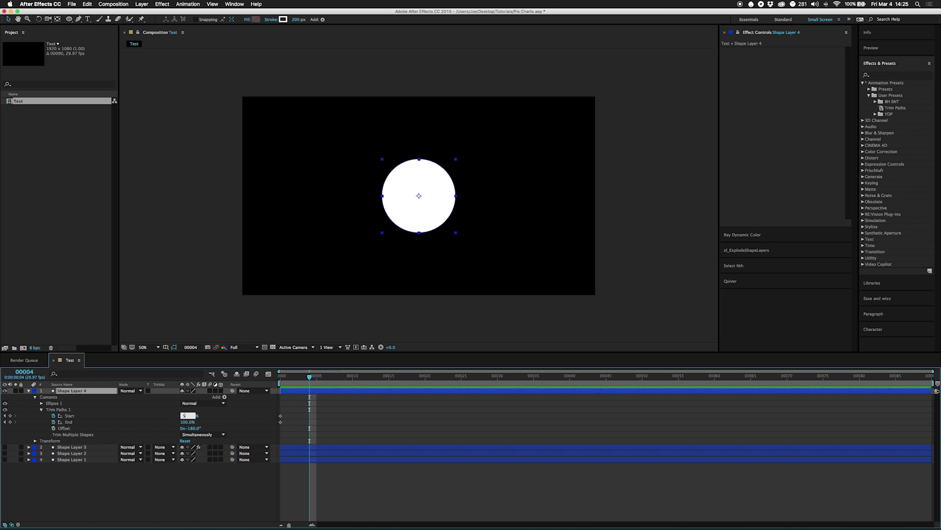
pyautogui.write('0')
pyautogui.press('Return')
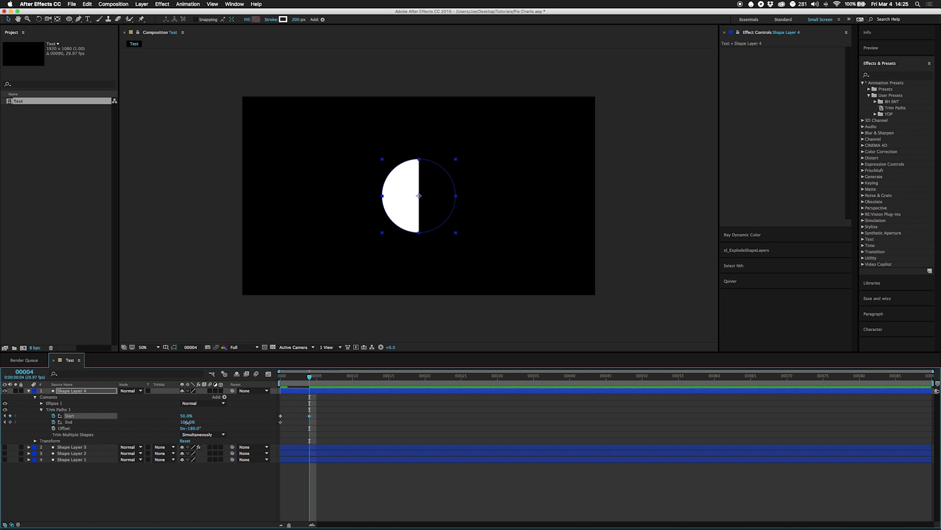
pyautogui.click(187, 422)
pyautogui.write('50')
pyautogui.press('Return')
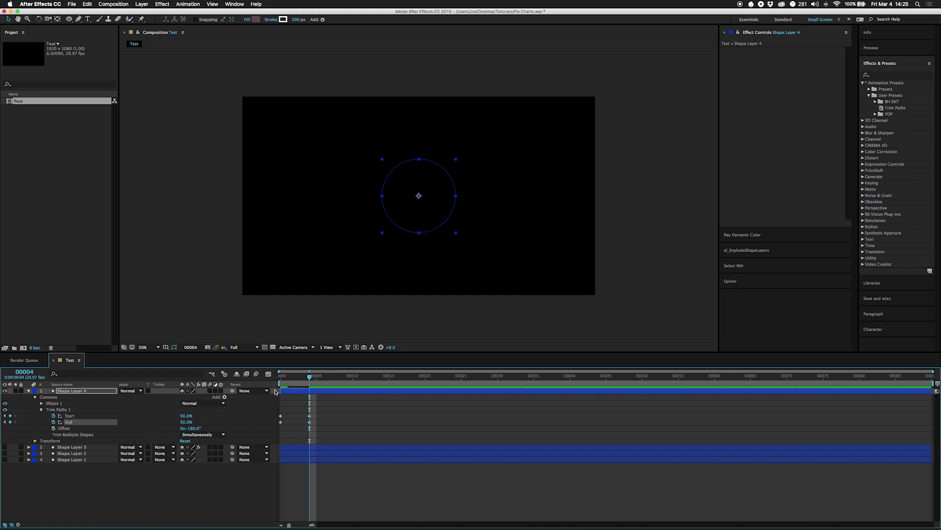
# Scrub the animation and rotate the Trim Paths Offset to -122°
pyautogui.press('pageup')
pyautogui.press('pageup')
pyautogui.press('pageup')
pyautogui.press('pageup')
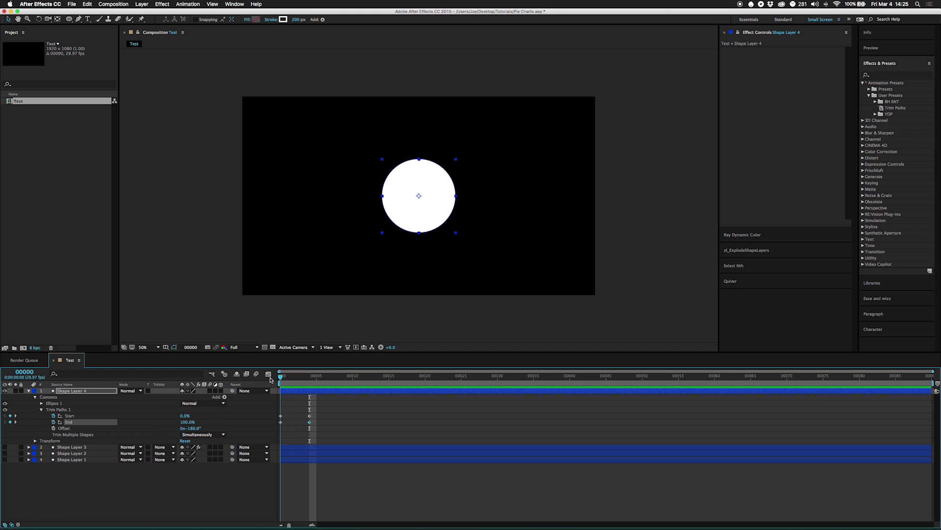
pyautogui.moveTo(281, 376); pyautogui.dragTo(314, 379)
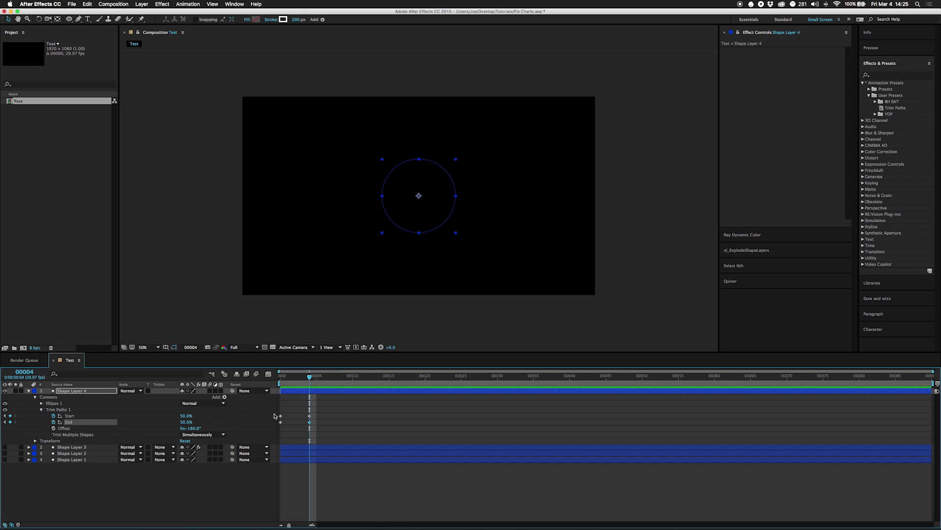
pyautogui.moveTo(201, 428); pyautogui.dragTo(193, 428)
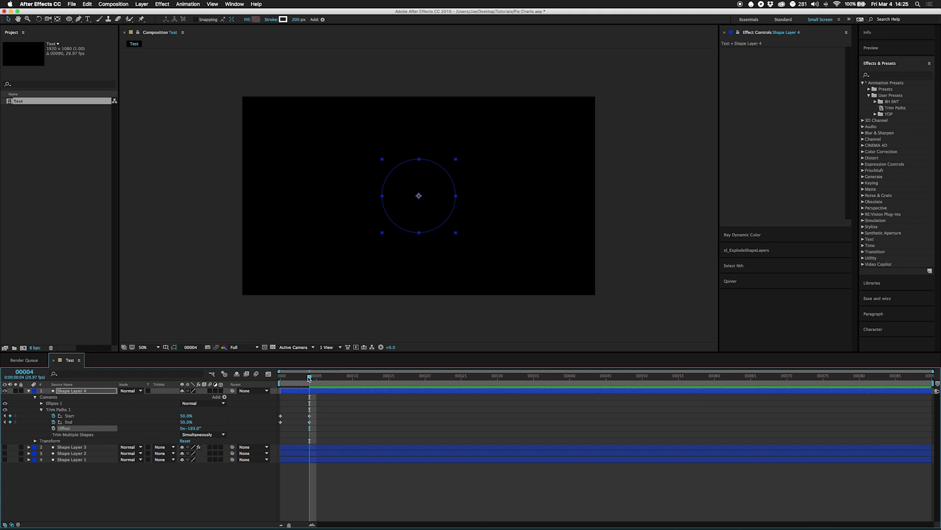
pyautogui.moveTo(310, 379); pyautogui.dragTo(290, 380)
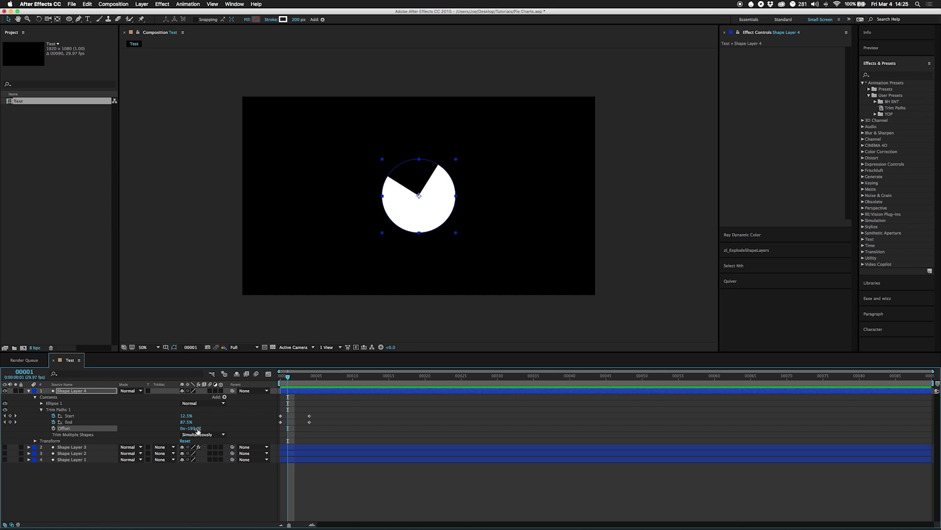
pyautogui.moveTo(196, 429); pyautogui.dragTo(170, 426)
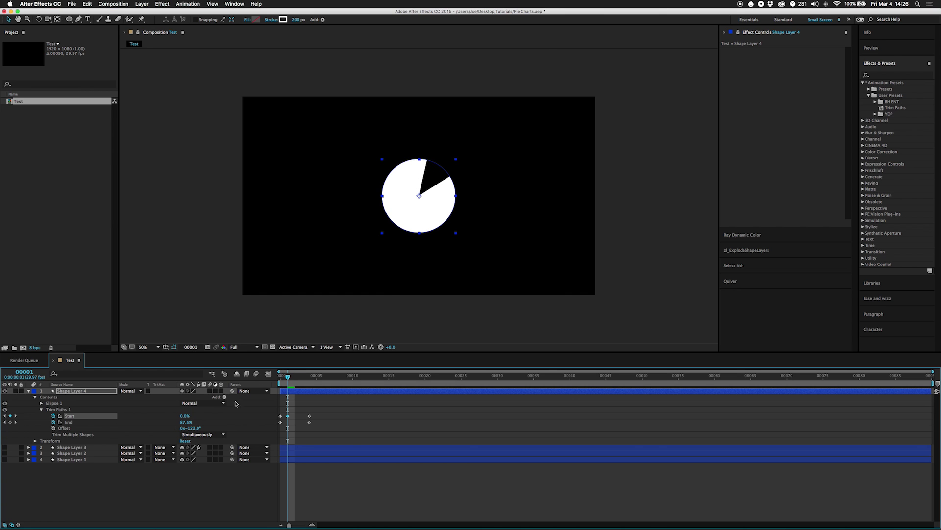